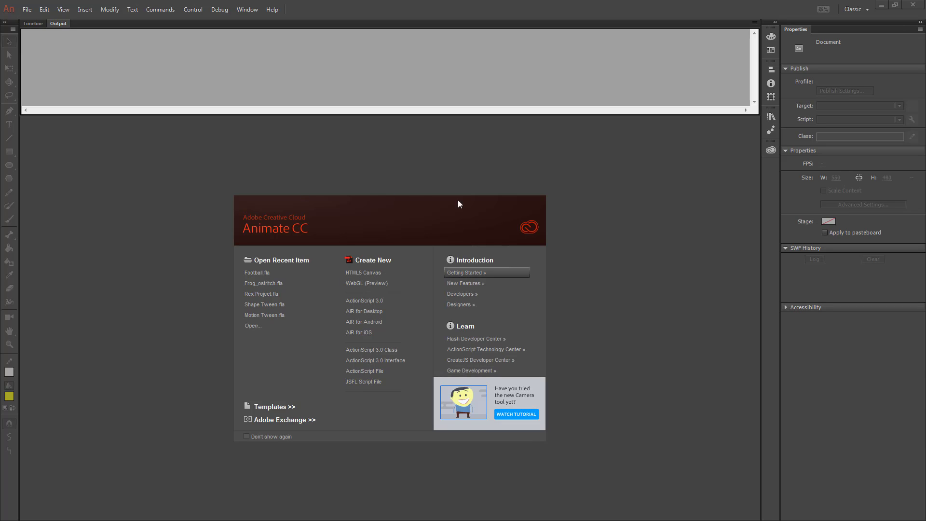
- Create a new HTML5 Canvas document and import blue-abstract-balls-spheres.jpg onto the stage
{"action": "left_click", "coordinate": [373, 278]}
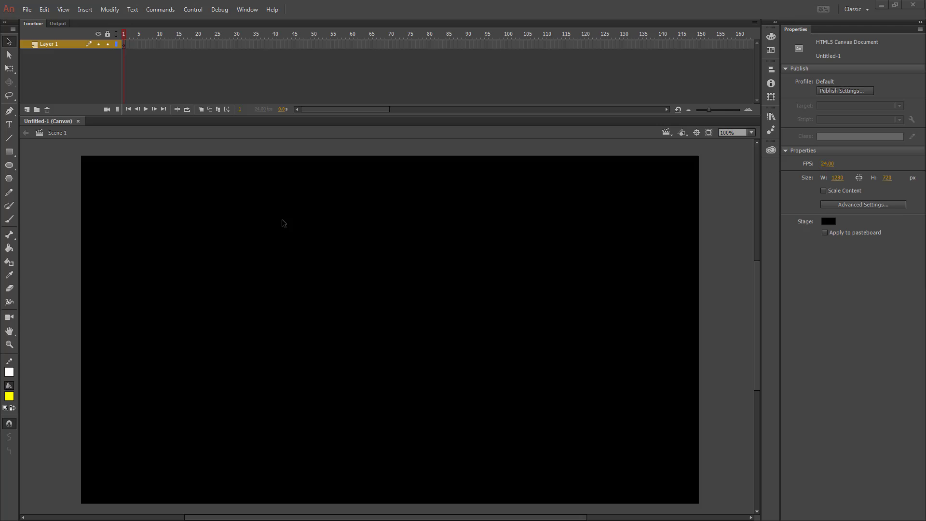
{"action": "left_click", "coordinate": [283, 223]}
{"action": "left_click", "coordinate": [28, 11]}
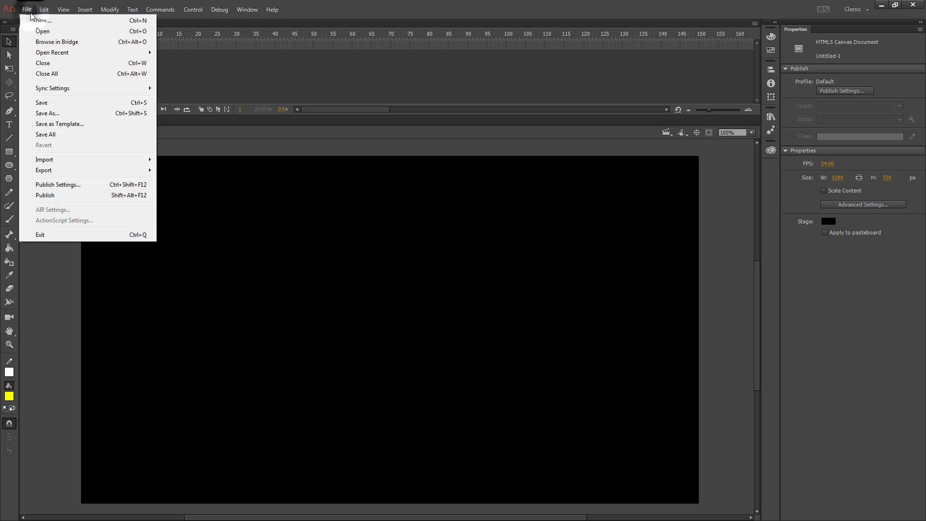
{"action": "mouse_move", "coordinate": [55, 161]}
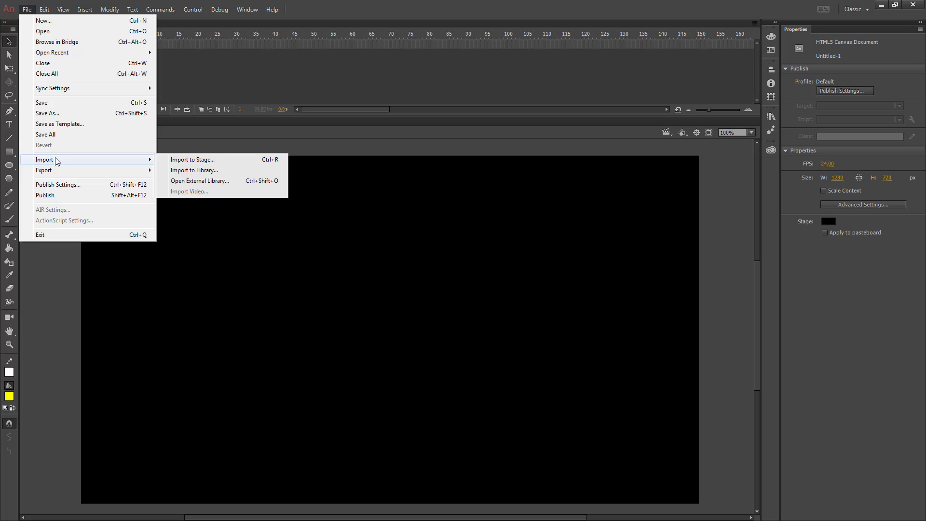
{"action": "left_click", "coordinate": [243, 160]}
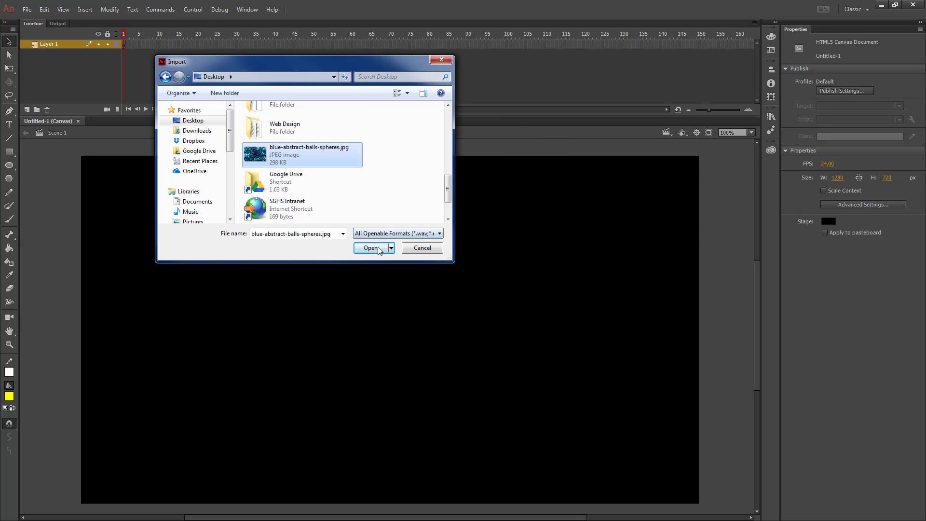
{"action": "double_click", "coordinate": [265, 154]}
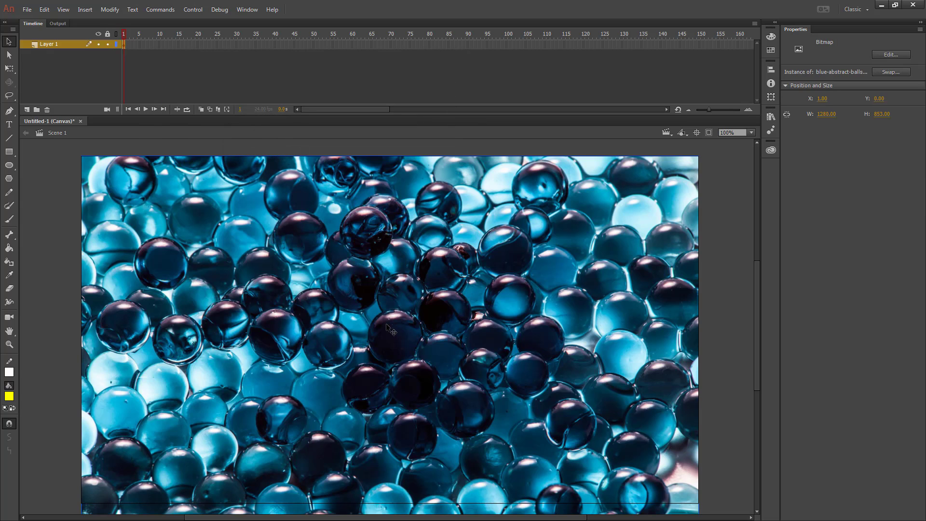
{"action": "key", "text": "ctrl+shift+a"}
{"action": "scroll", "coordinate": [338, 337], "scroll_direction": "down", "scroll_amount": 3}
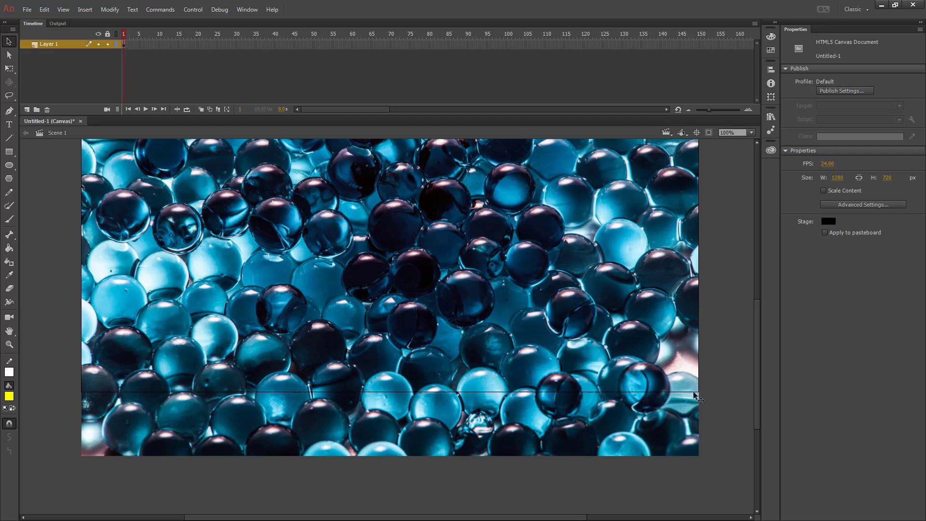
{"action": "left_click_drag", "start_coordinate": [756, 356], "coordinate": [757, 345]}
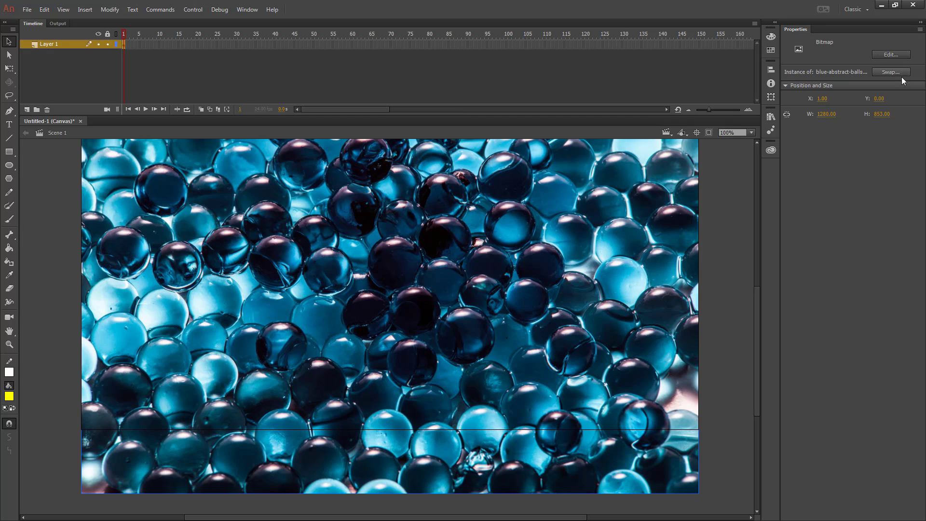
{"action": "left_click", "coordinate": [887, 115]}
{"action": "type", "text": "720"}
{"action": "key", "text": "Return"}
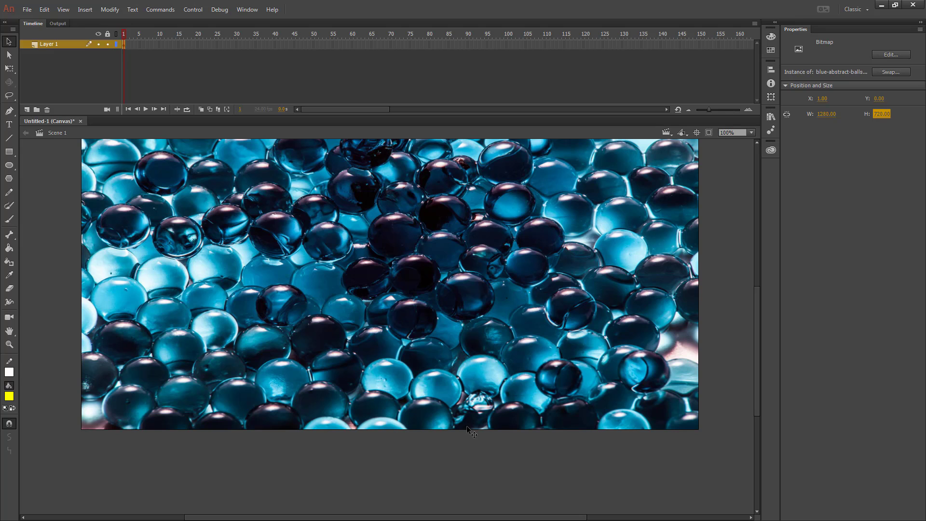
{"action": "key", "text": "ctrl+z"}
{"action": "scroll", "coordinate": [549, 372], "scroll_direction": "up", "scroll_amount": 5}
{"action": "scroll", "coordinate": [549, 372], "scroll_direction": "down", "scroll_amount": 4}
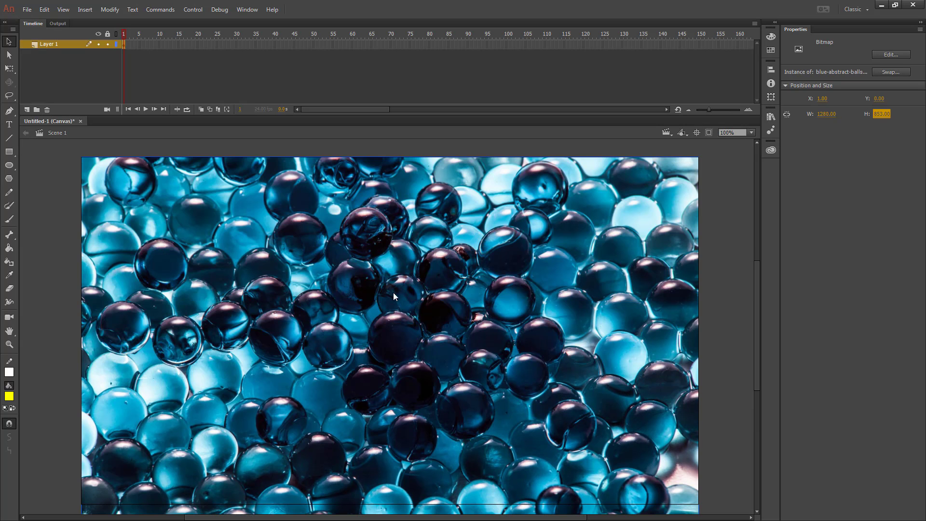
- Rename the photo layer to Background, lock it, and add a new layer above
{"action": "double_click", "coordinate": [54, 41]}
{"action": "type", "text": "Background"}
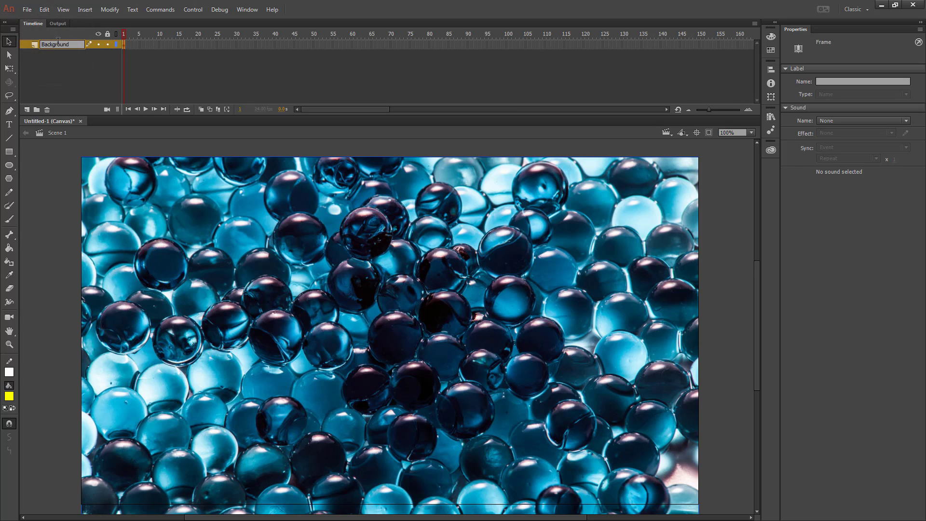
{"action": "left_click", "coordinate": [108, 44]}
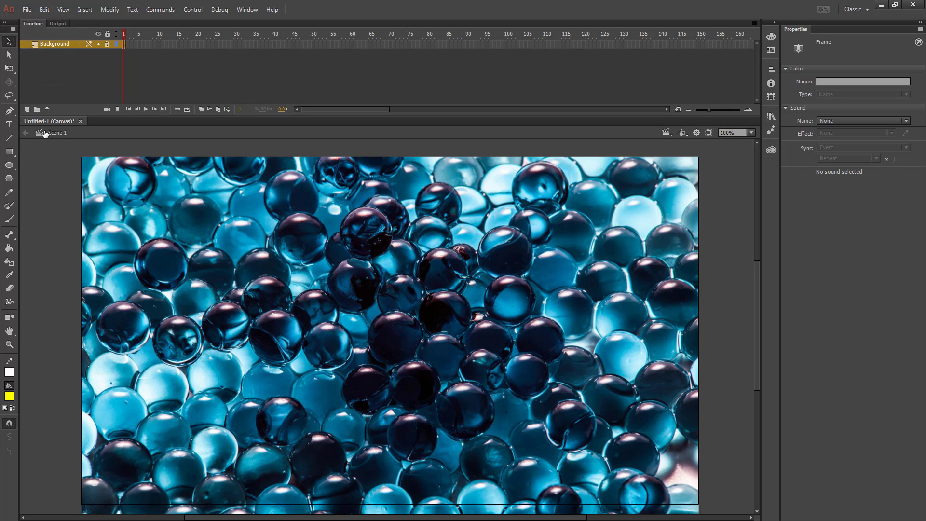
{"action": "left_click", "coordinate": [27, 111]}
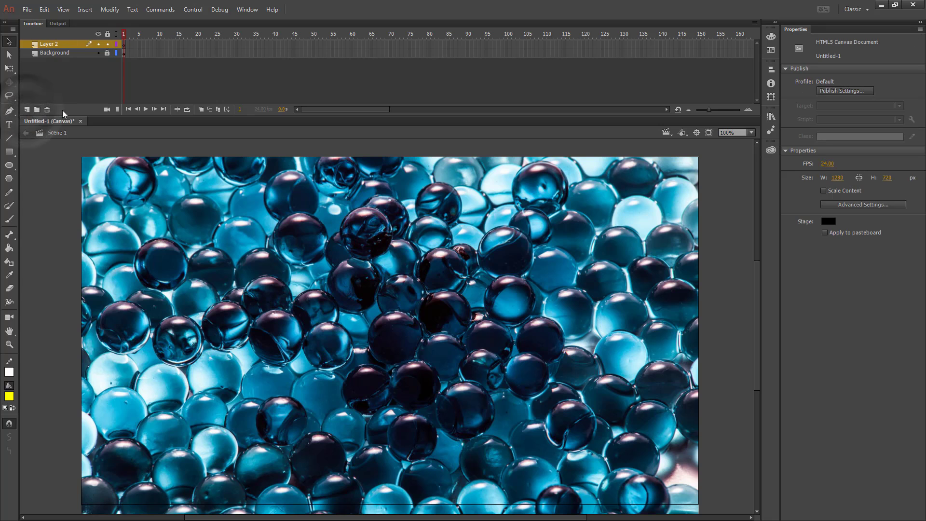
- Set the PolyStar tool to draw a star with no stroke
{"action": "left_click", "coordinate": [8, 178]}
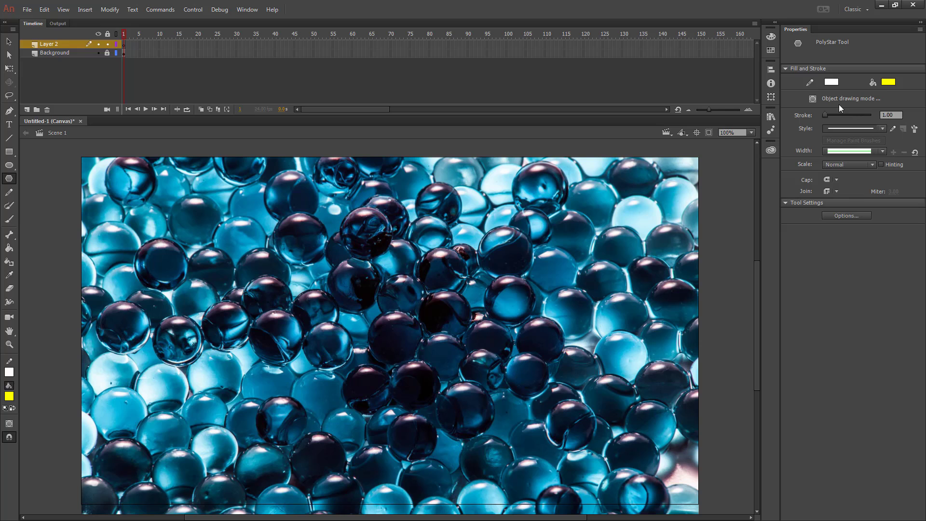
{"action": "left_click", "coordinate": [831, 82]}
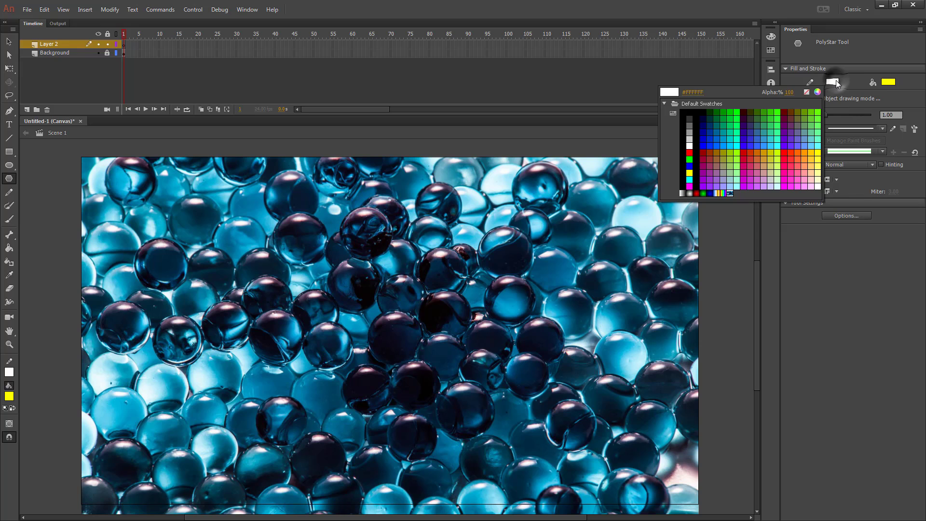
{"action": "left_click", "coordinate": [808, 92]}
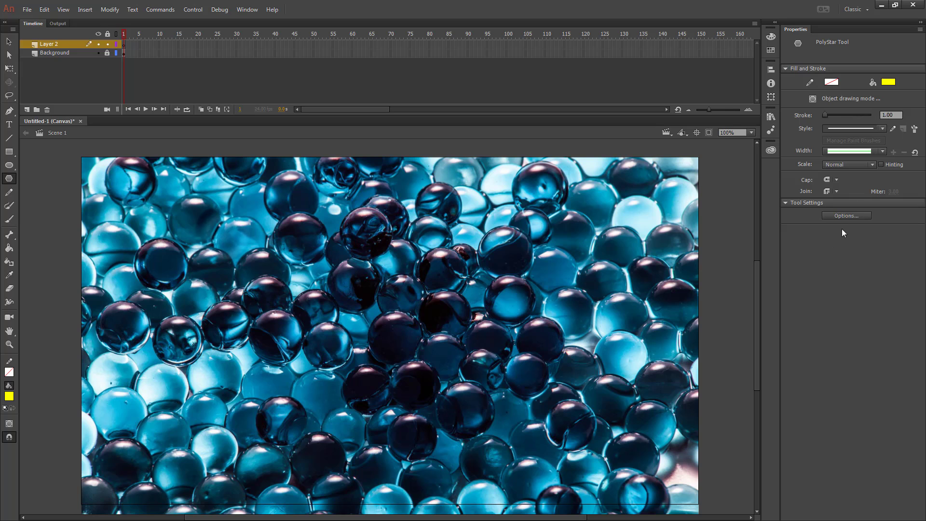
{"action": "left_click", "coordinate": [846, 216]}
{"action": "left_click", "coordinate": [481, 242]}
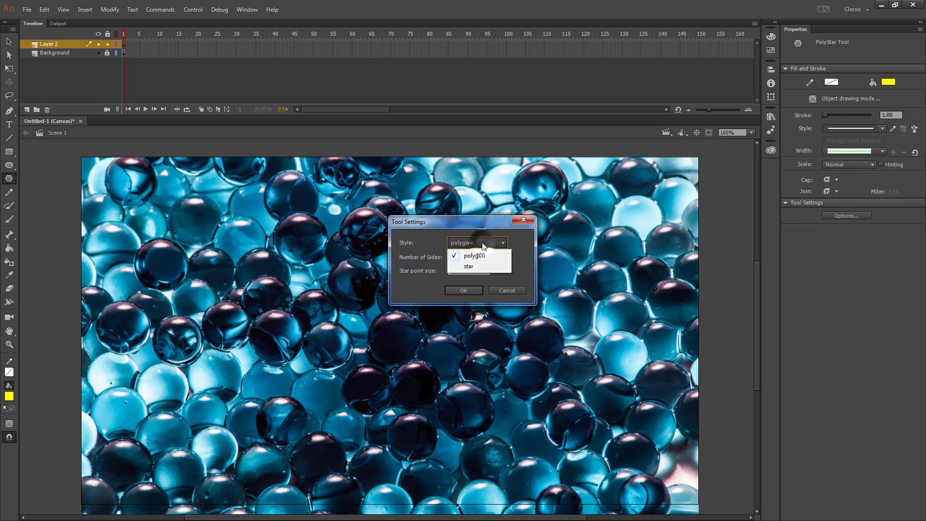
{"action": "left_click", "coordinate": [479, 267]}
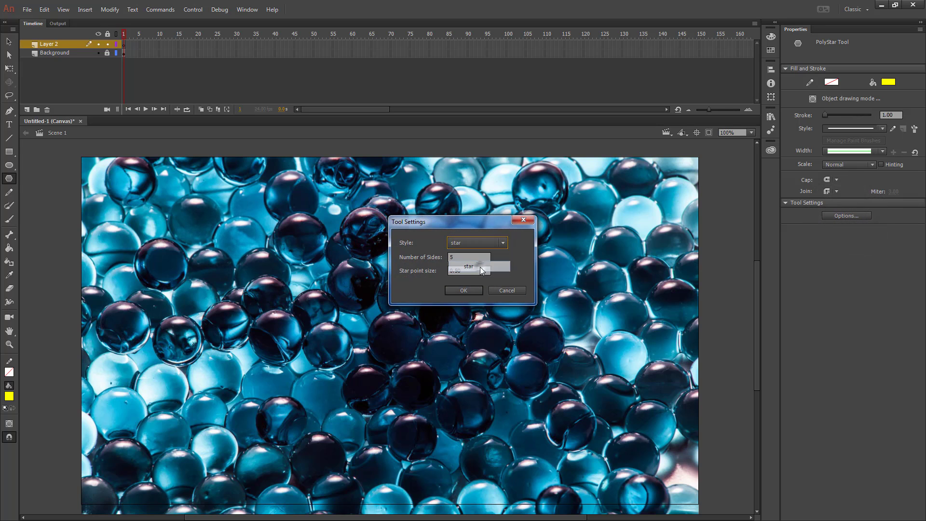
{"action": "left_click", "coordinate": [467, 292]}
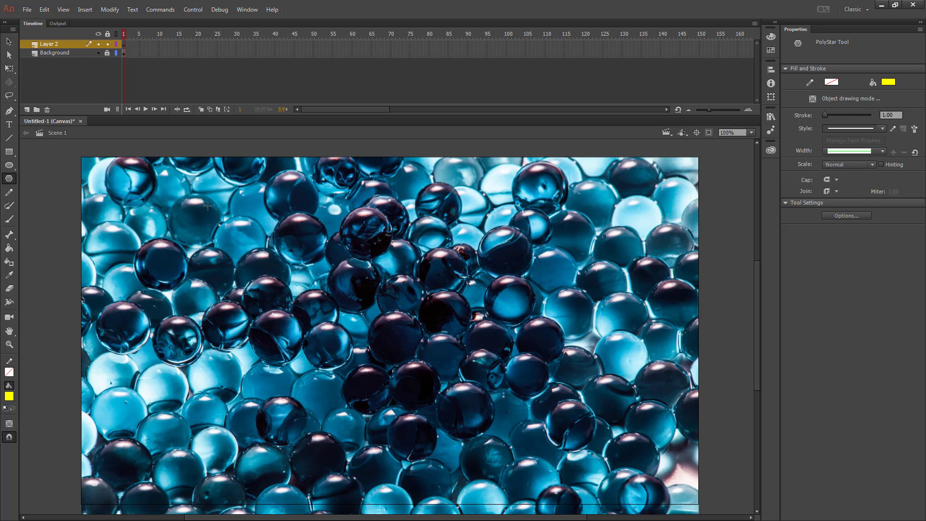
- Draw a yellow star on Layer 2 and move it toward the top-left
{"action": "left_click_drag", "start_coordinate": [177, 211], "coordinate": [210, 169]}
{"action": "key", "text": "v"}
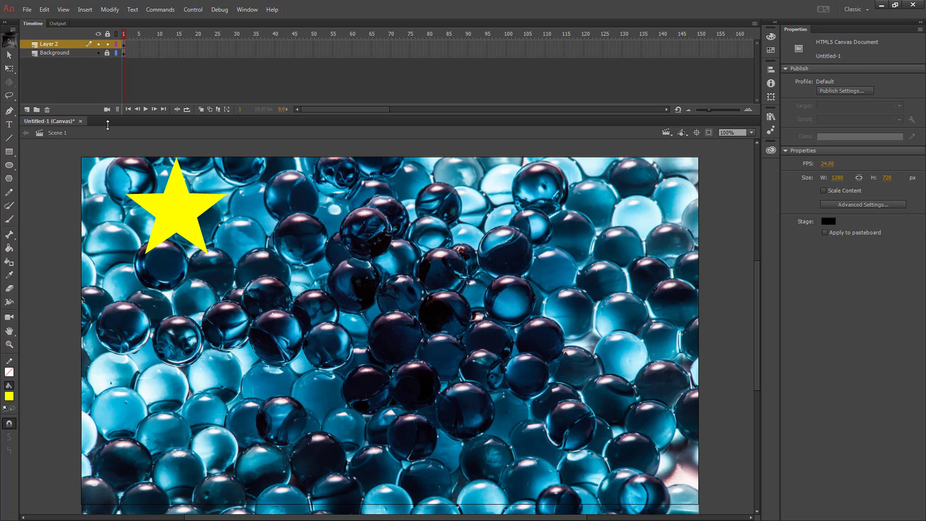
{"action": "left_click_drag", "start_coordinate": [175, 209], "coordinate": [142, 222]}
- Create a motion tween on the star, converting it to a symbol without future warnings
{"action": "right_click", "coordinate": [141, 222]}
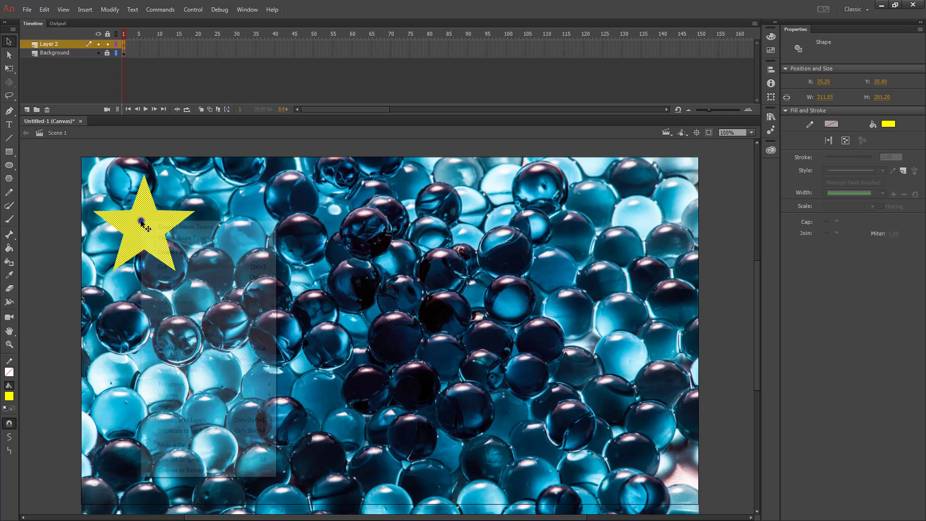
{"action": "left_click", "coordinate": [208, 227]}
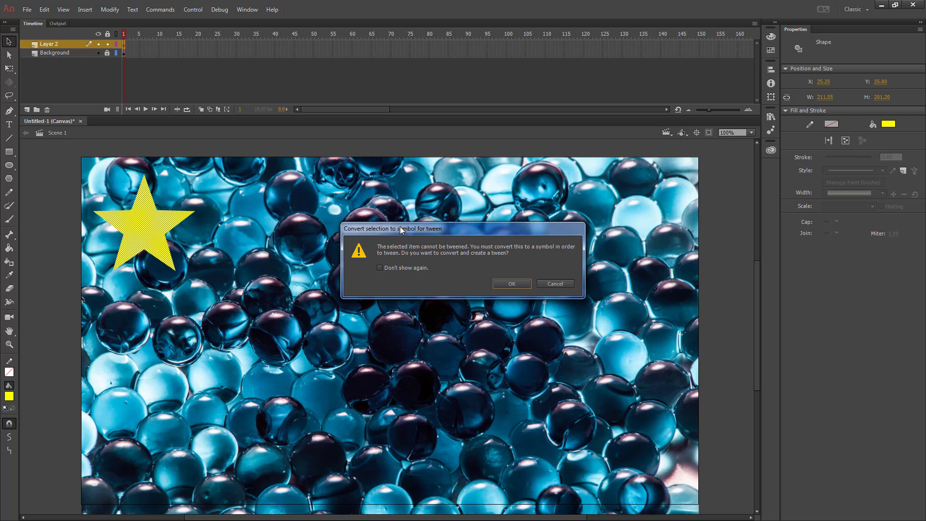
{"action": "left_click", "coordinate": [381, 267]}
{"action": "left_click", "coordinate": [510, 283]}
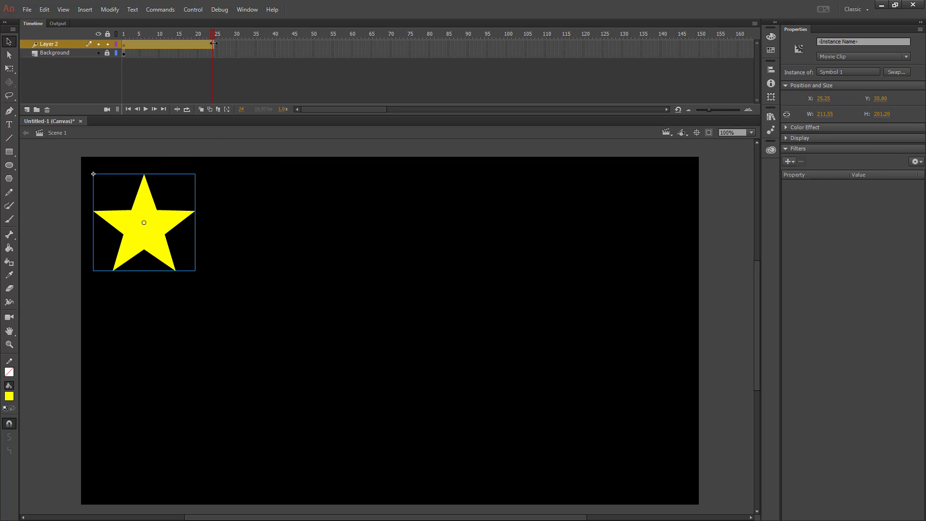
- Extend the tween to frame 60, move the star lower right, and arc the path upward
{"action": "left_click_drag", "start_coordinate": [213, 43], "coordinate": [352, 43]}
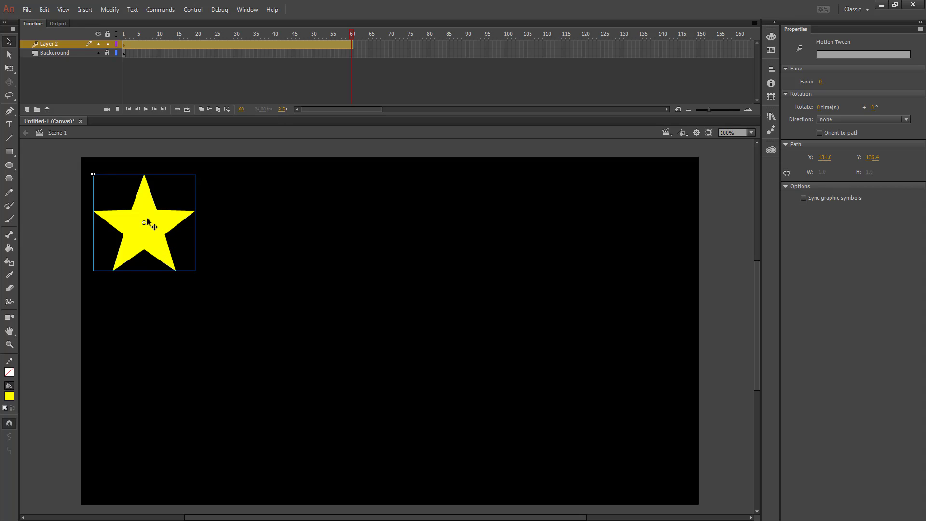
{"action": "left_click_drag", "start_coordinate": [149, 215], "coordinate": [569, 419]}
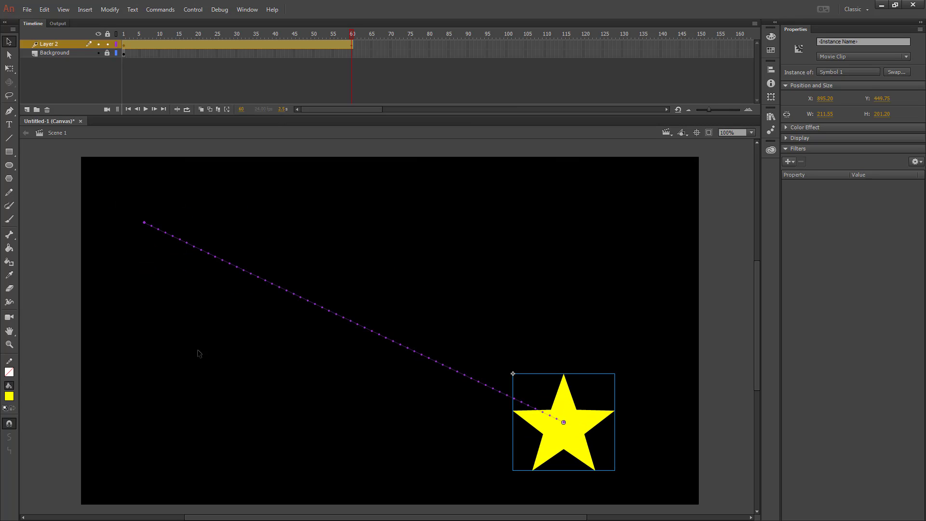
{"action": "left_click_drag", "start_coordinate": [357, 326], "coordinate": [354, 231]}
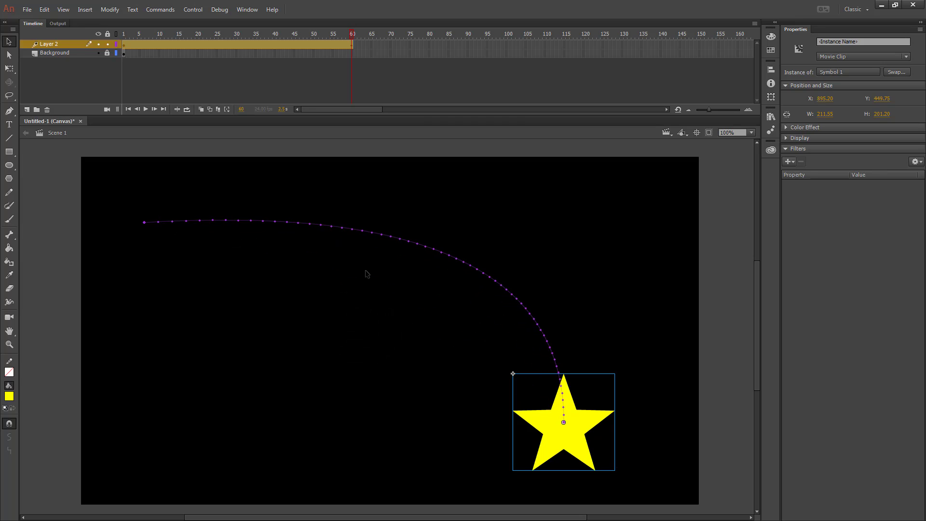
- Set the star's motion tween to rotate 1 time clockwise
{"action": "left_click", "coordinate": [354, 231]}
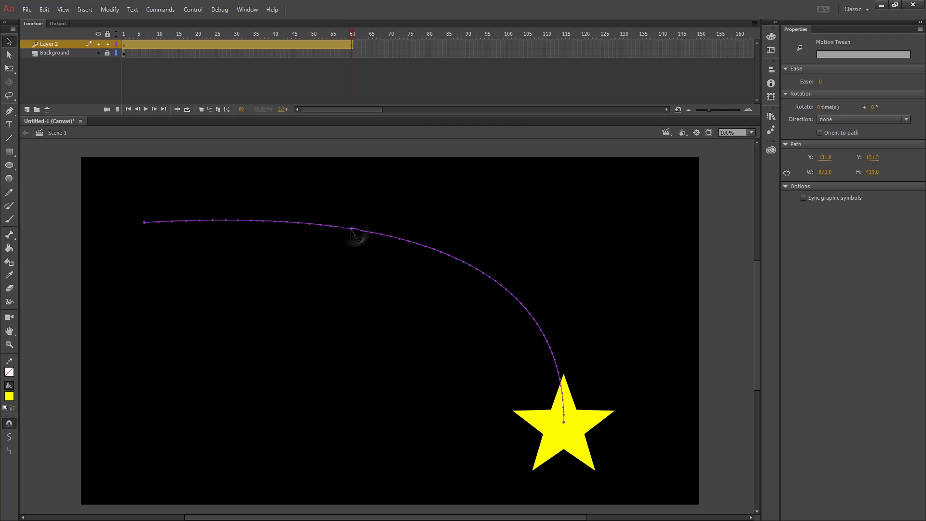
{"action": "left_click", "coordinate": [820, 108]}
{"action": "key", "text": "Return"}
{"action": "key", "text": "Return"}
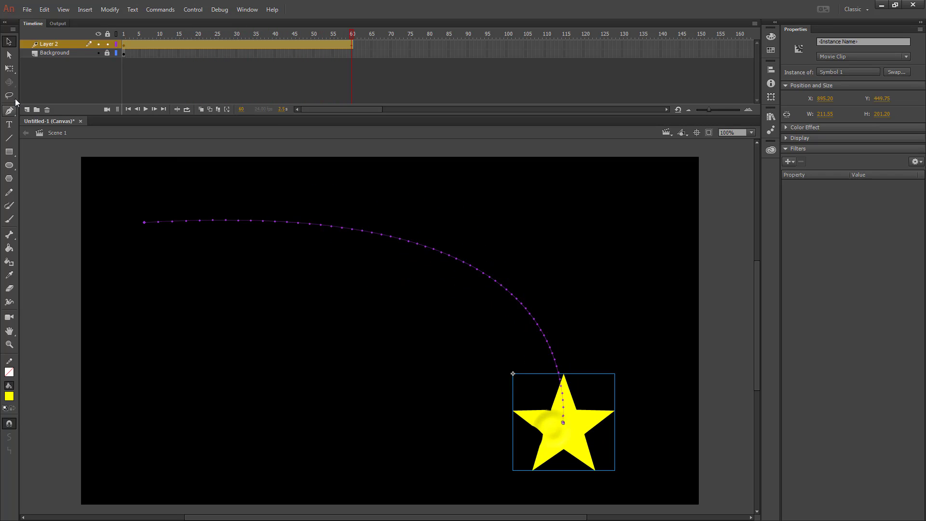
- Scale the star up about threefold with Free Transform and play back the motion
{"action": "left_click", "coordinate": [8, 68]}
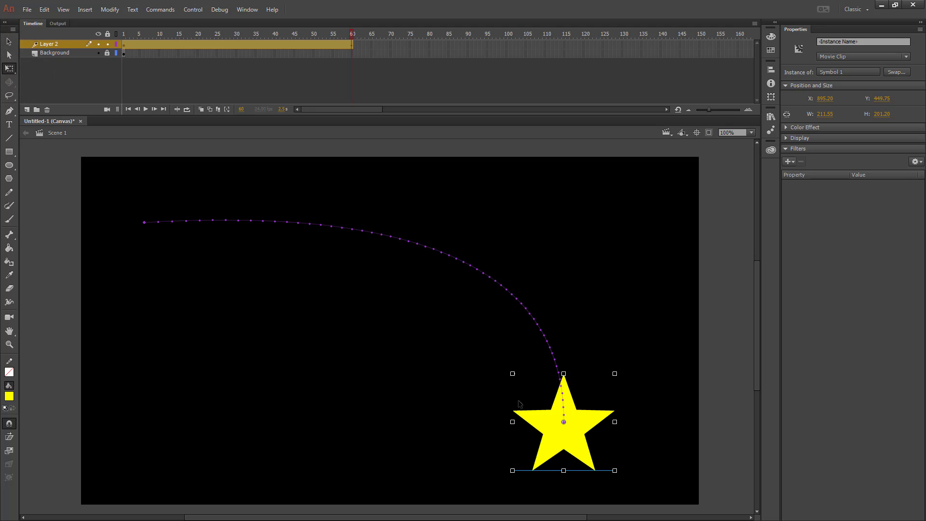
{"action": "left_click_drag", "start_coordinate": [513, 373], "coordinate": [559, 378]}
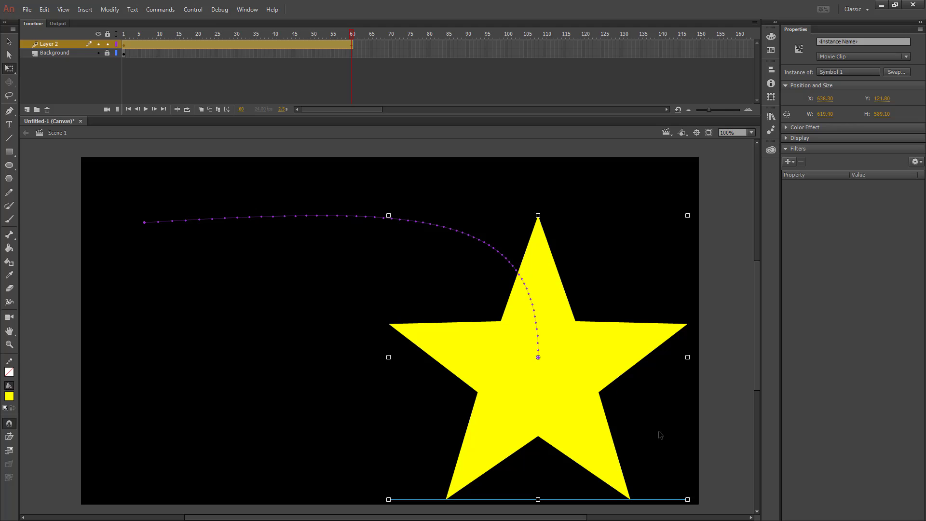
{"action": "key", "text": "Return"}
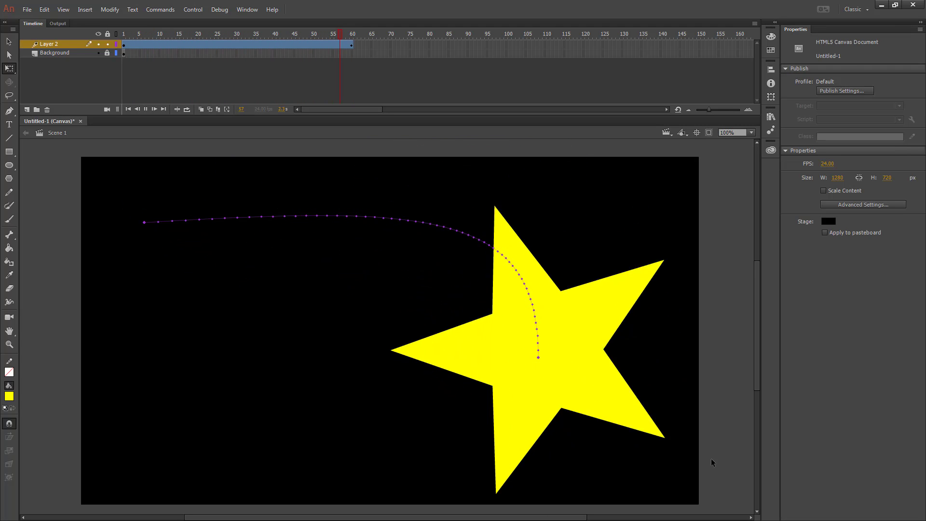
- Insert a frame at frame 60 on the Background layer
{"action": "left_click", "coordinate": [351, 52]}
{"action": "right_click", "coordinate": [351, 54]}
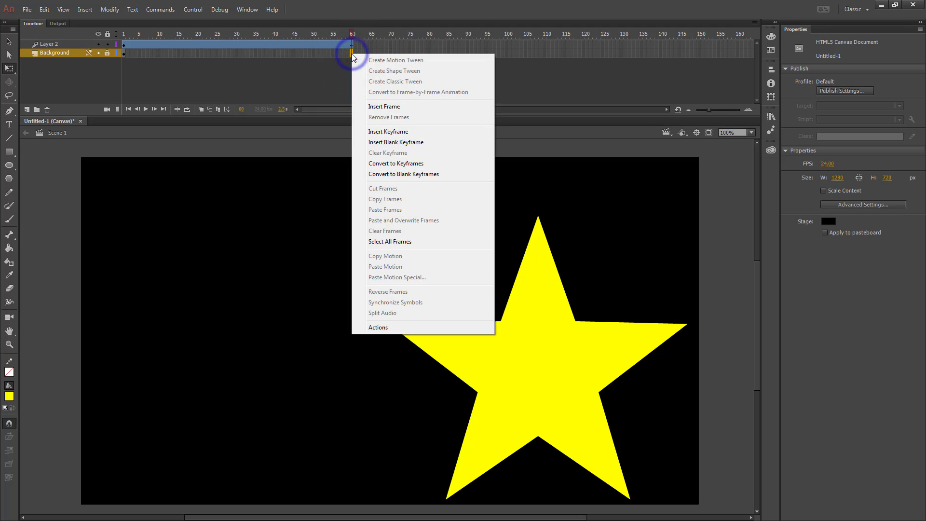
{"action": "left_click", "coordinate": [399, 107]}
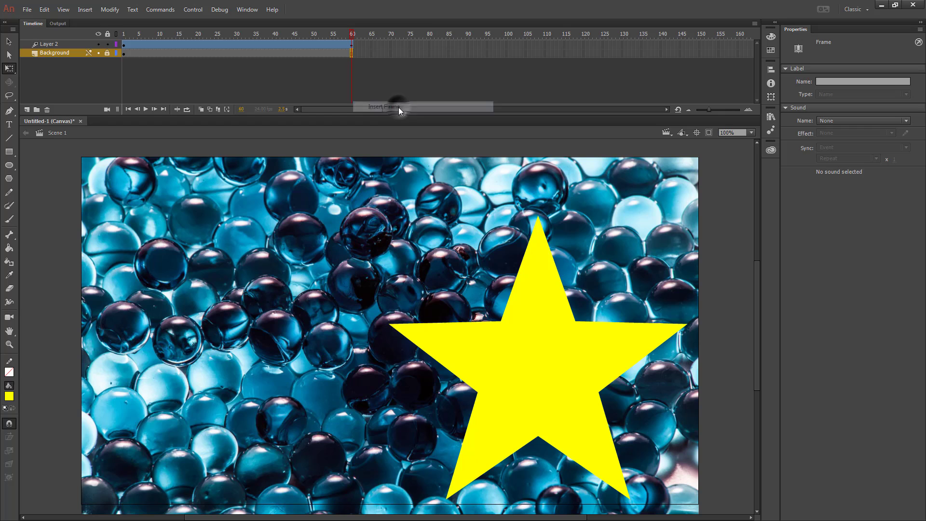
- Make Layer 2 a mask over Background and play the masked star animation
{"action": "right_click", "coordinate": [49, 45]}
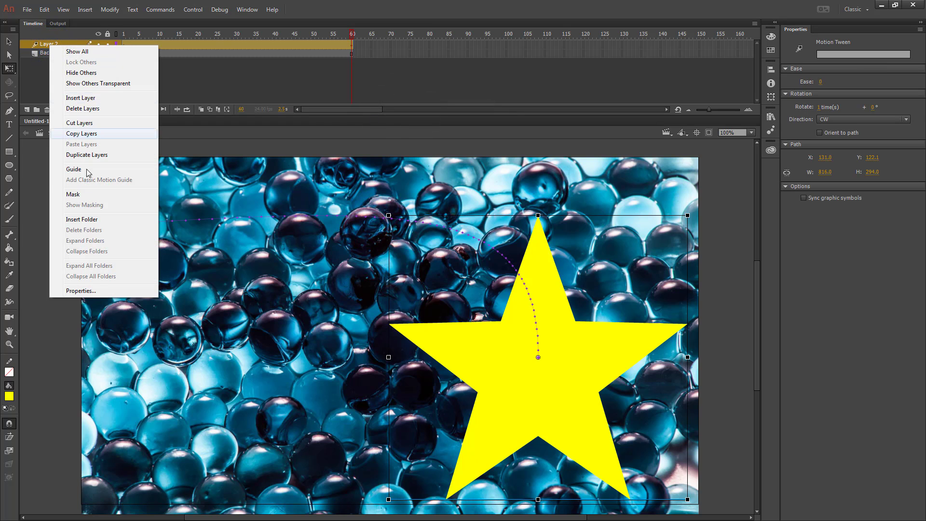
{"action": "left_click", "coordinate": [85, 195]}
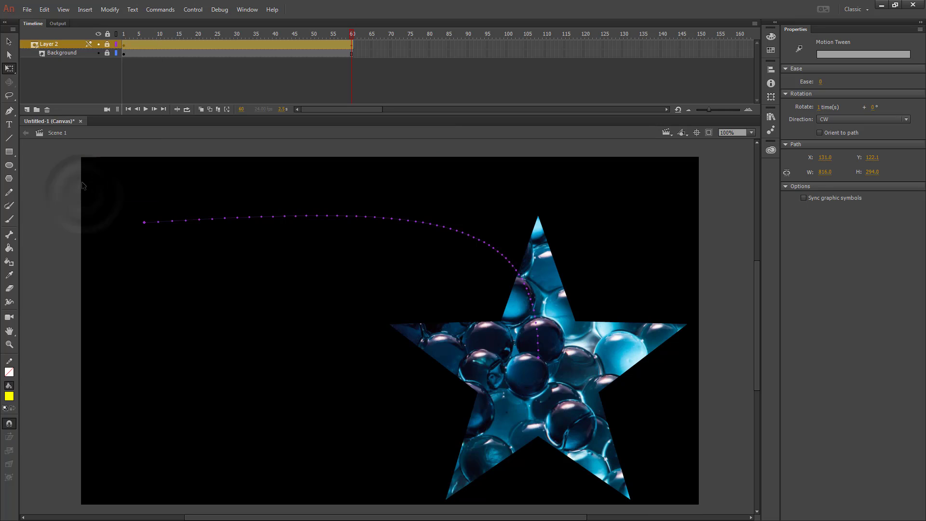
{"action": "left_click", "coordinate": [83, 186]}
{"action": "key", "text": "Return"}
{"action": "left_click", "coordinate": [62, 52]}
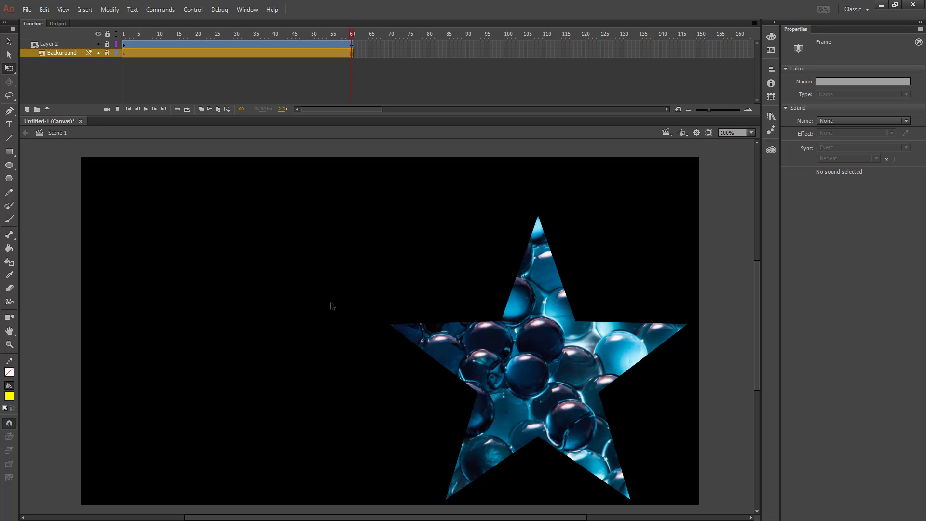
{"action": "key", "text": "ctrl+Return"}
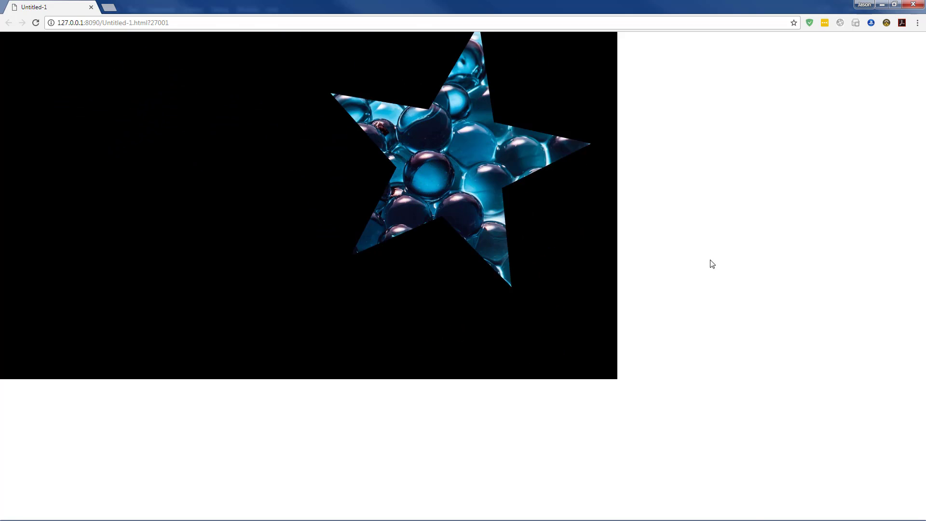
{"action": "key", "text": "alt+Tab"}
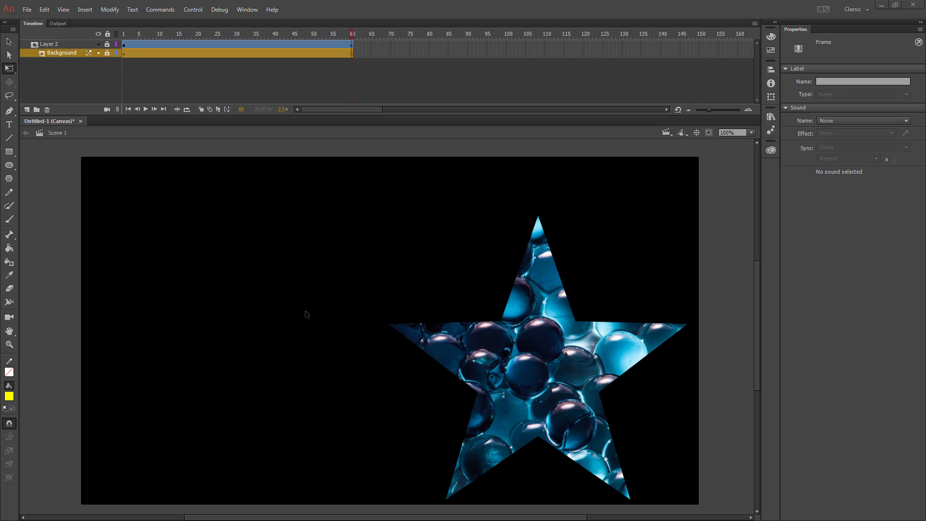
- Save the document as Mask.fla via Save As
{"action": "left_click", "coordinate": [27, 9]}
{"action": "left_click", "coordinate": [51, 114]}
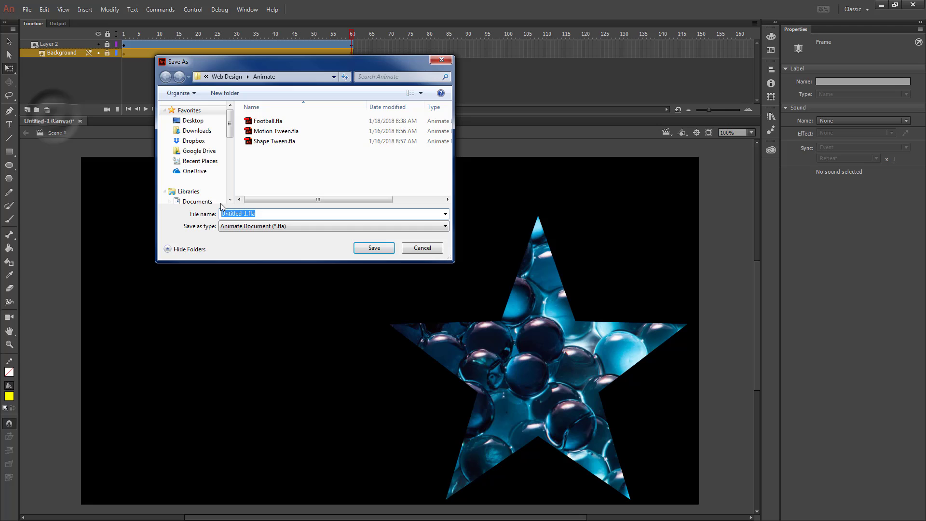
{"action": "type", "text": "Mask"}
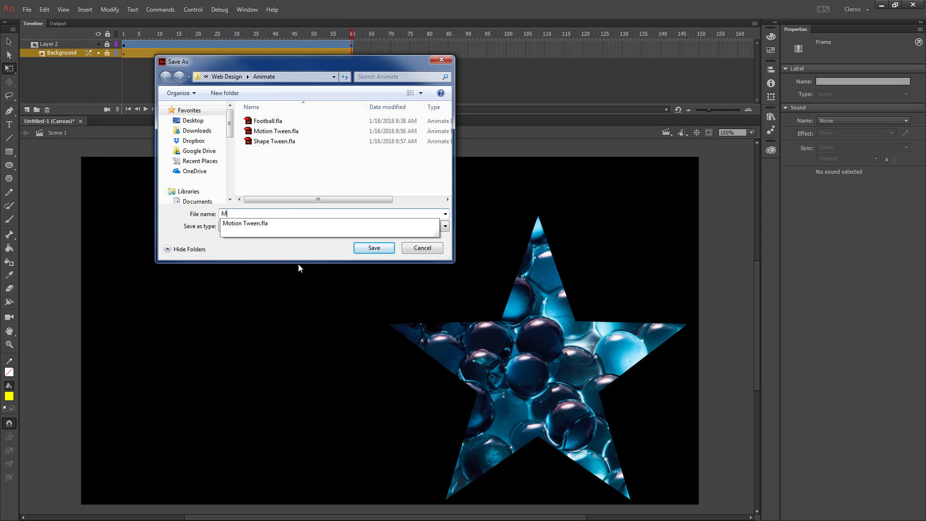
{"action": "left_click", "coordinate": [384, 247]}
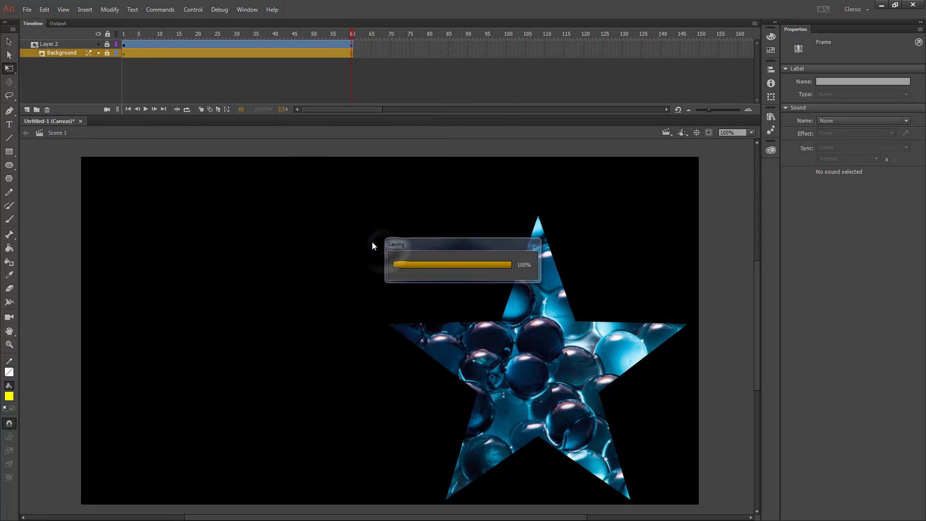
- Set the publish output to the Website/Animate folder and publish Mask as HTML/JavaScript
{"action": "left_click", "coordinate": [27, 10]}
{"action": "left_click", "coordinate": [53, 182]}
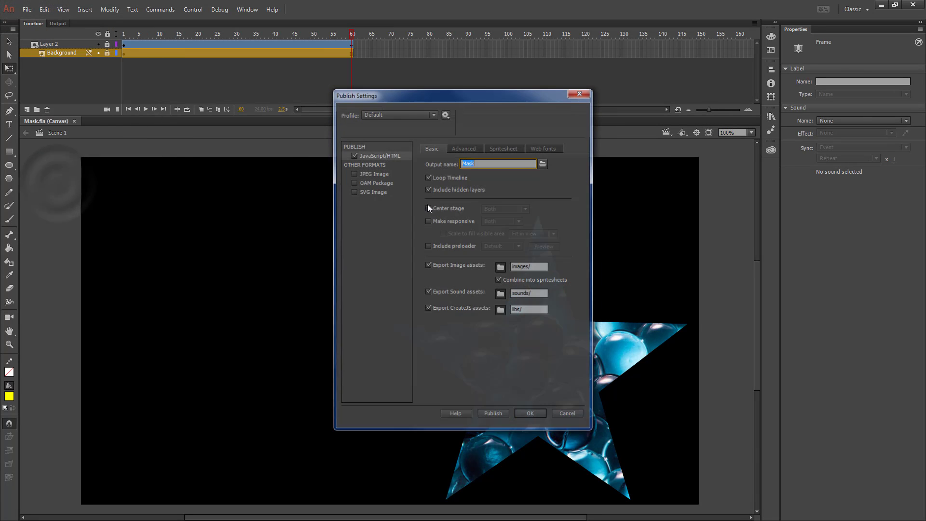
{"action": "left_click", "coordinate": [543, 164]}
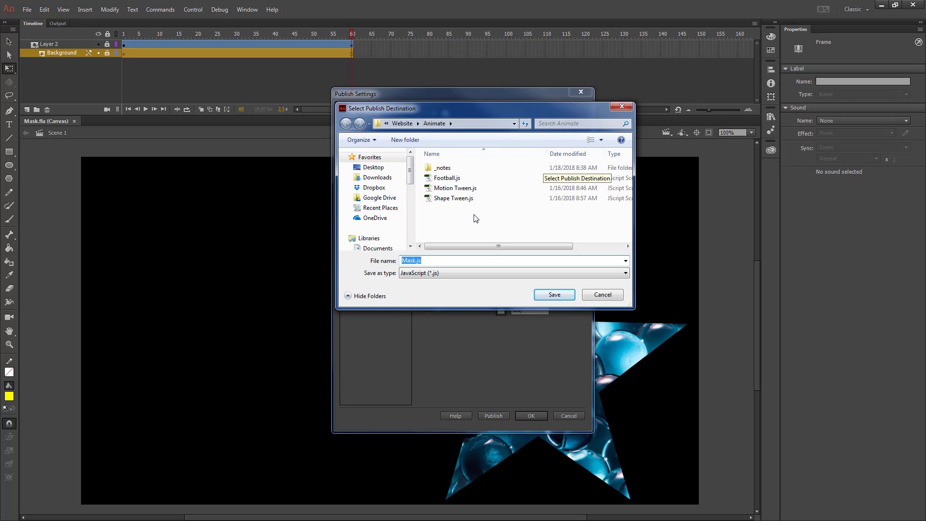
{"action": "left_click", "coordinate": [555, 293]}
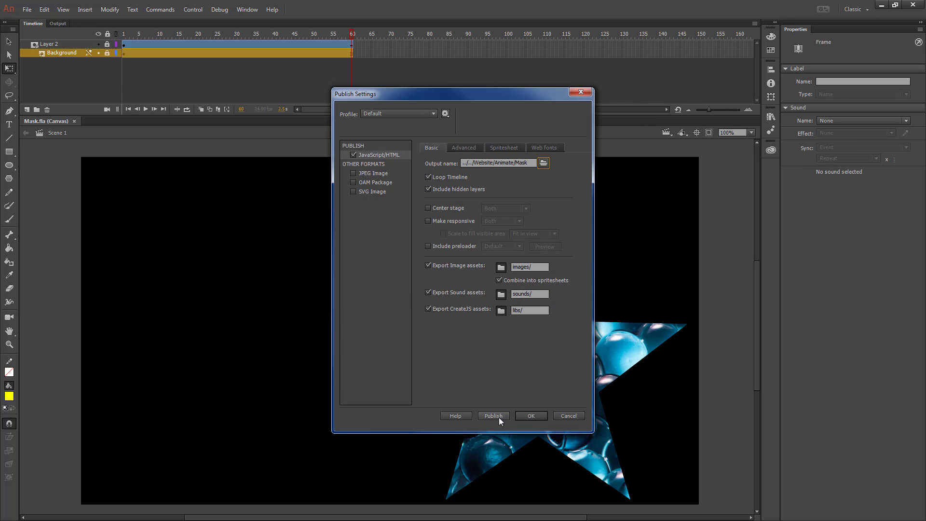
{"action": "left_click", "coordinate": [498, 418]}
{"action": "left_click", "coordinate": [531, 414]}
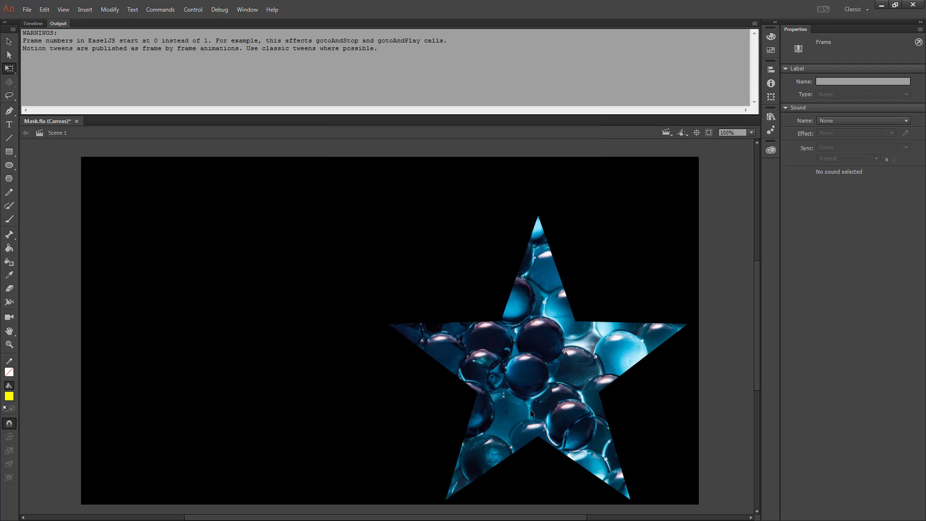
- In Dreamweaver, refresh the Files panel and drag Mask.html below the Football link on index.html
{"action": "left_click", "coordinate": [881, 5]}
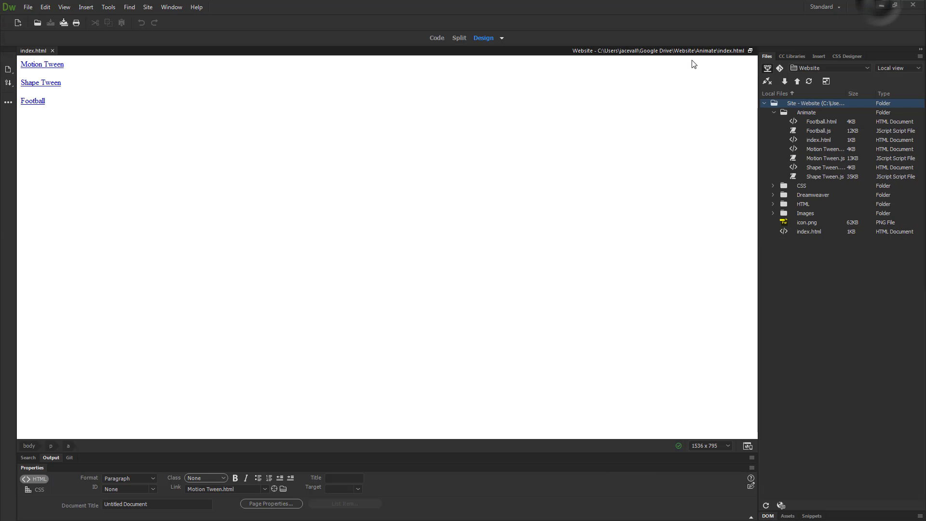
{"action": "left_click", "coordinate": [806, 112]}
{"action": "left_click", "coordinate": [816, 139]}
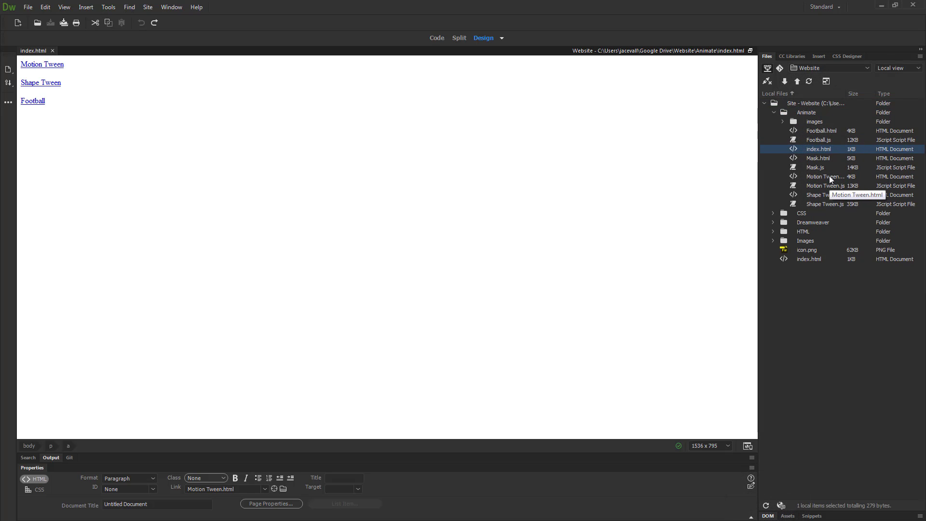
{"action": "left_click", "coordinate": [818, 158]}
{"action": "left_click_drag", "start_coordinate": [818, 157], "coordinate": [33, 138]}
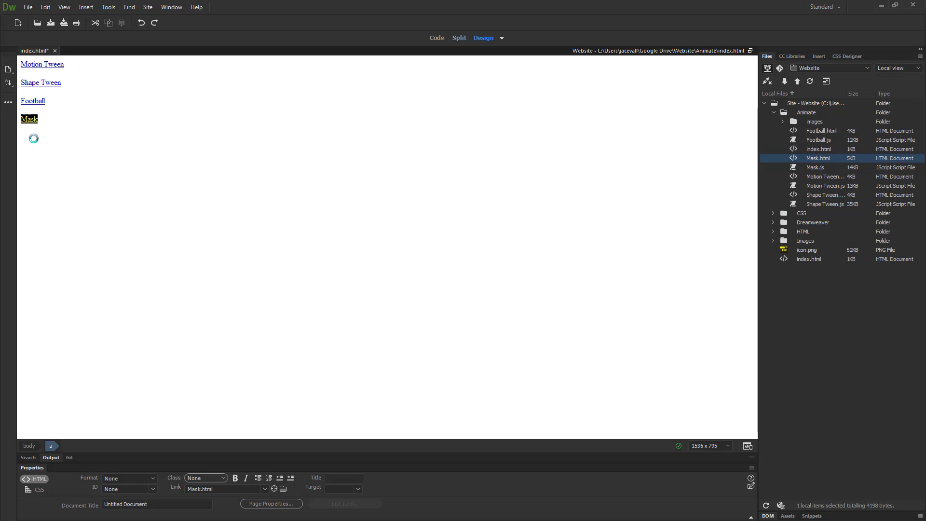
- Save index.html and upload the Animate folder to the remote server
{"action": "left_click", "coordinate": [63, 22]}
{"action": "left_click", "coordinate": [806, 111]}
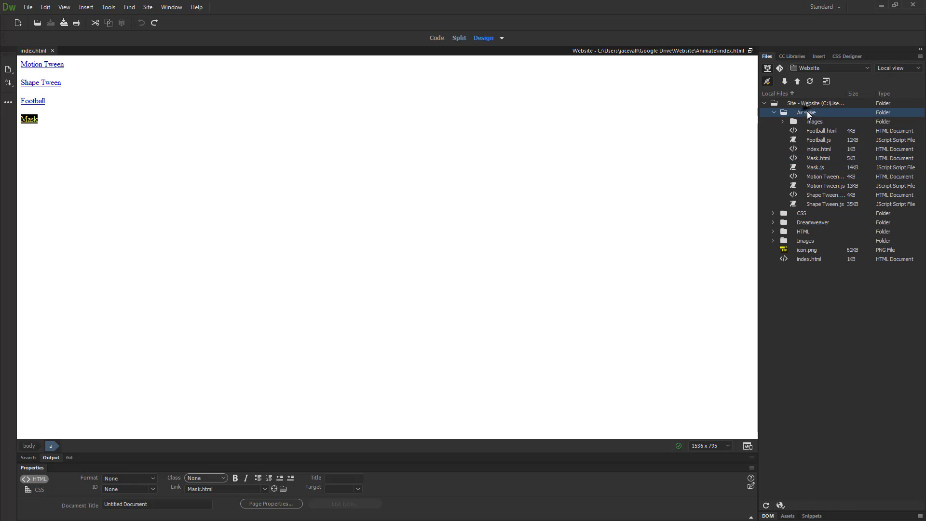
{"action": "left_click", "coordinate": [797, 82]}
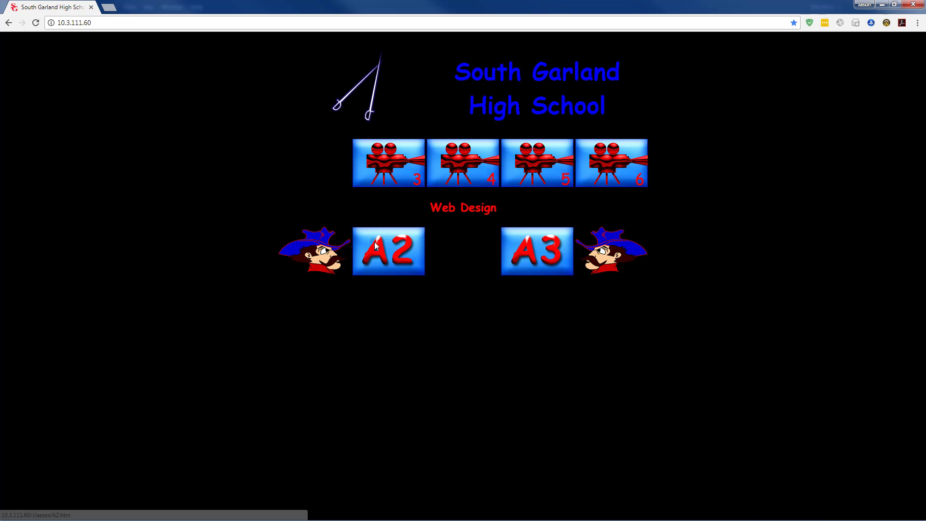
- Open the A2 class roster in Chrome, then the Sample Student's website
{"action": "left_click", "coordinate": [374, 242]}
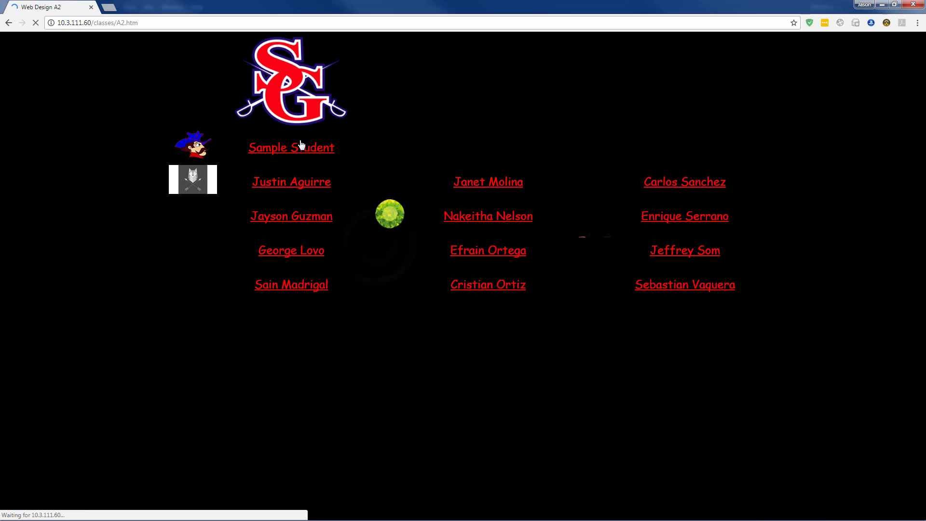
{"action": "left_click", "coordinate": [326, 148]}
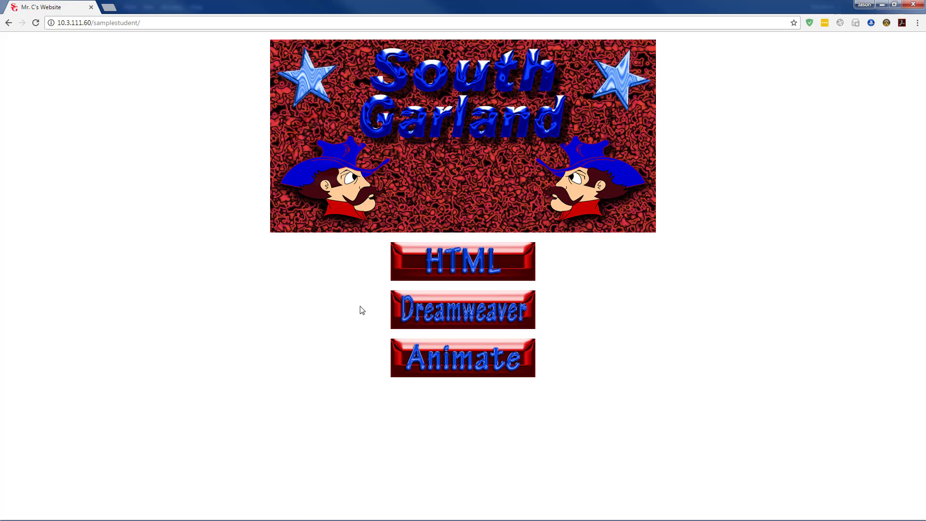